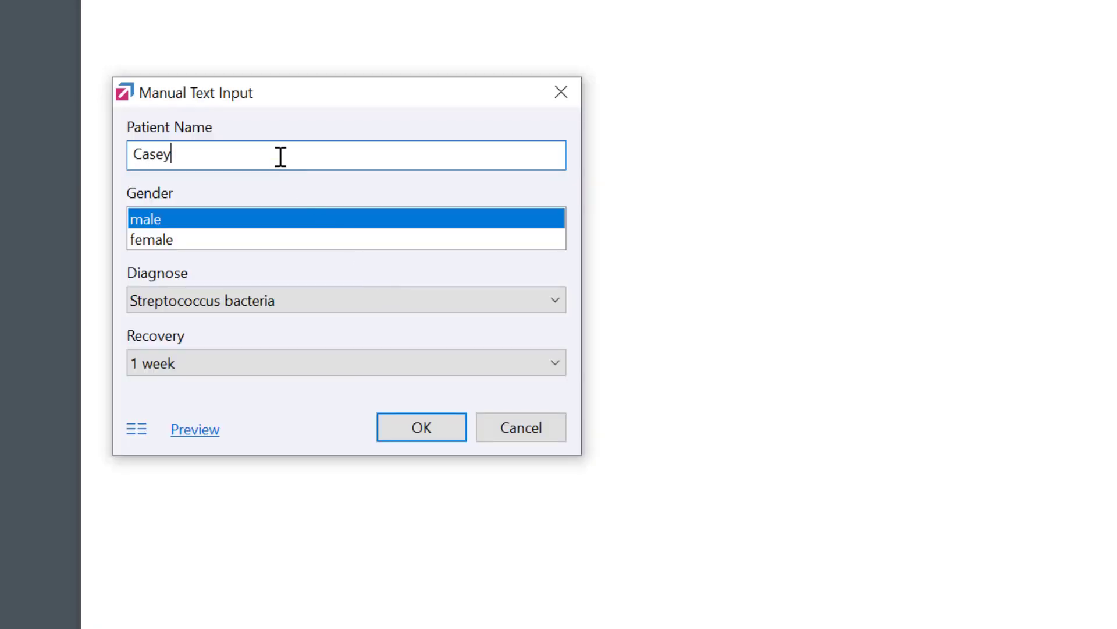
type("Collins")
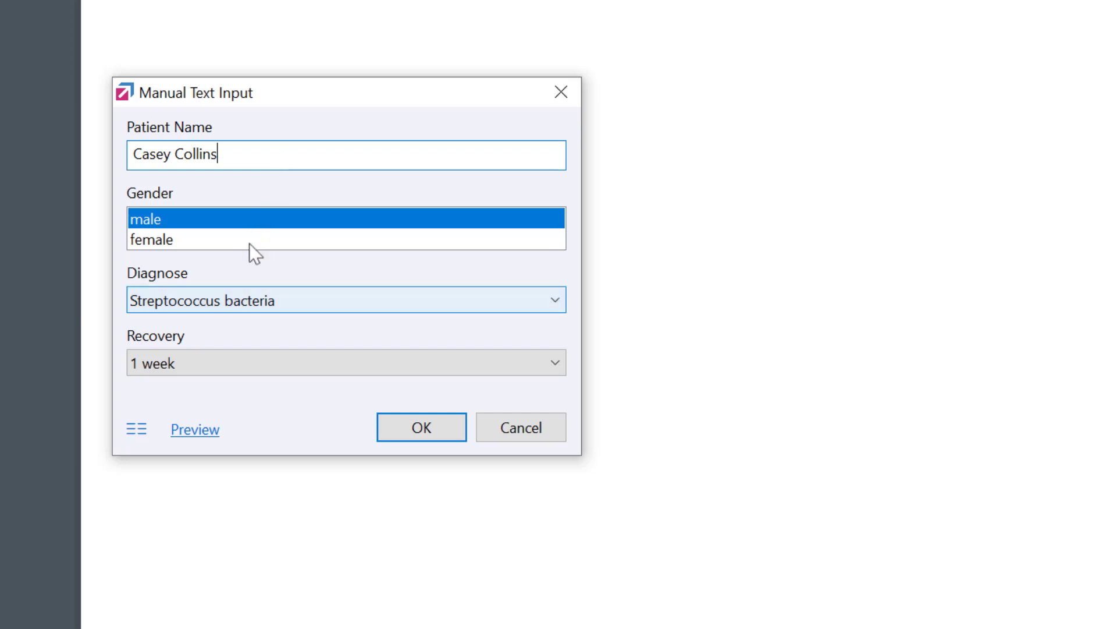
Step: Preview the certificate, then in inline view pick female gender and Viral Gastroenteritis
left_click(190, 432)
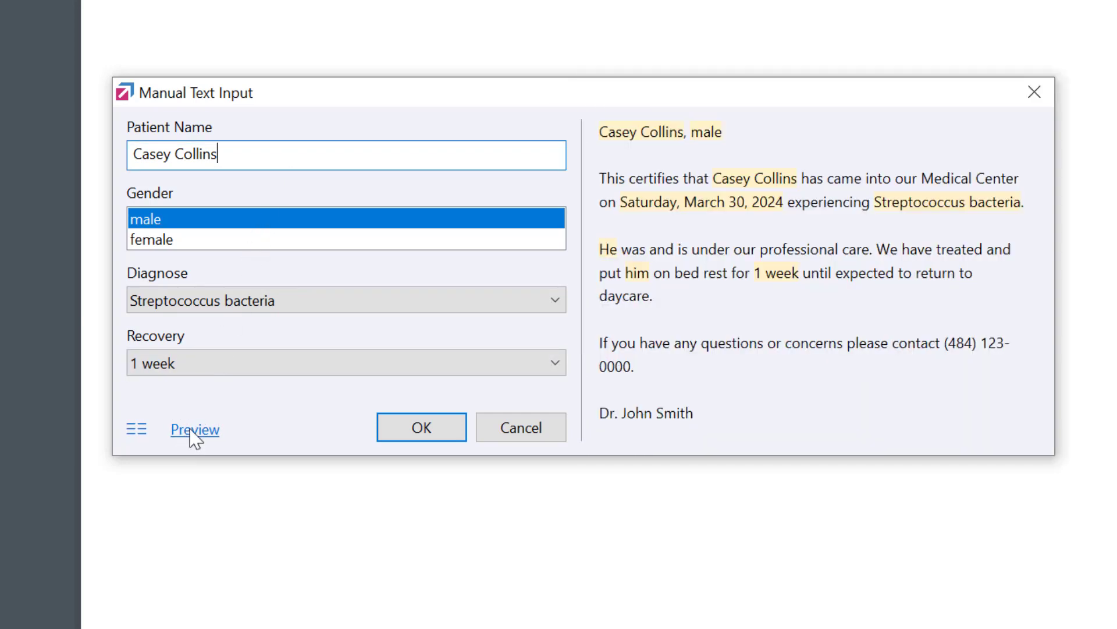
left_click(157, 251)
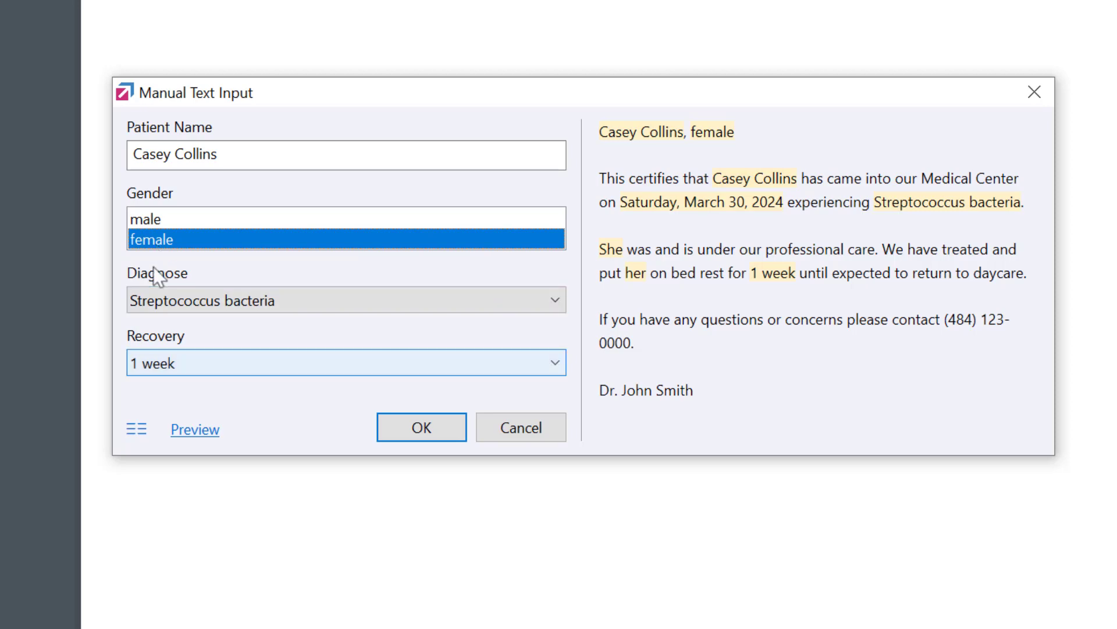
left_click(136, 428)
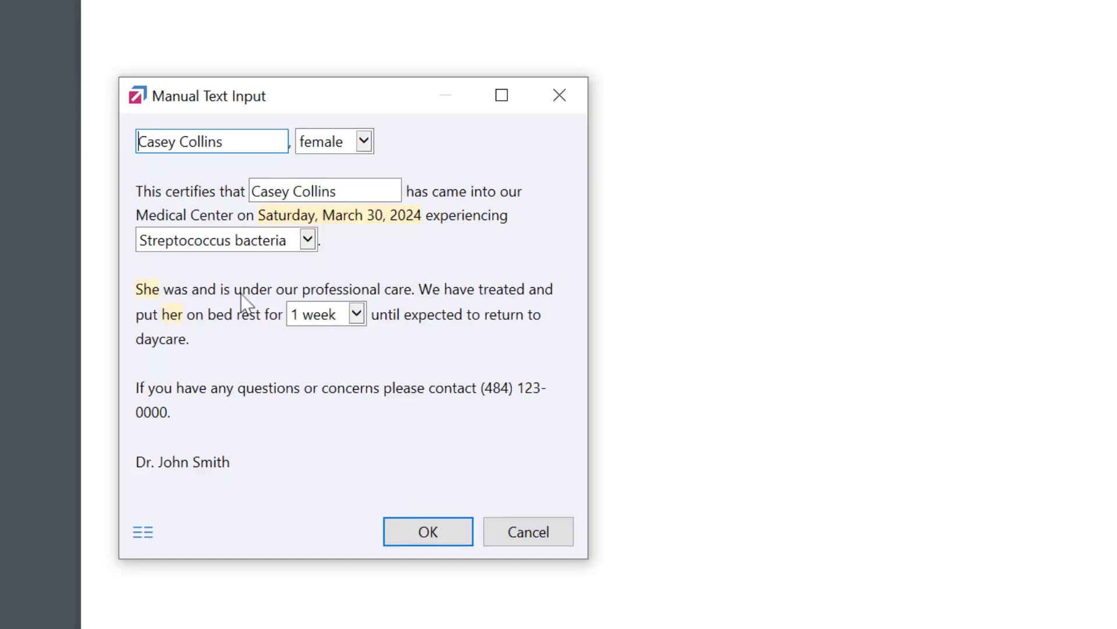
left_click(278, 248)
left_click(274, 261)
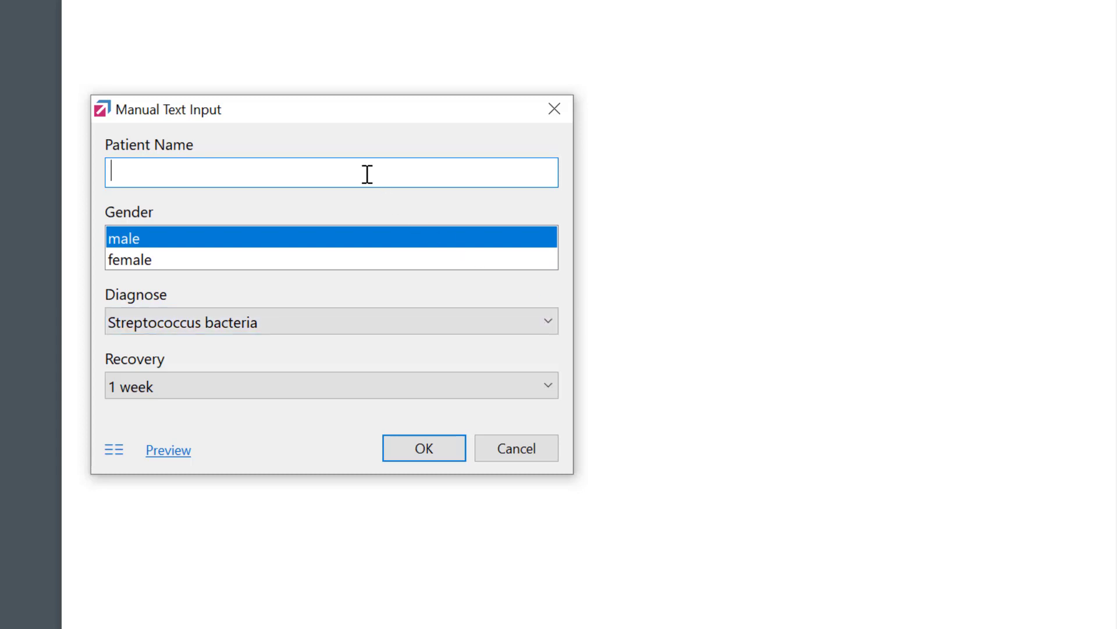
type("Casey Collins")
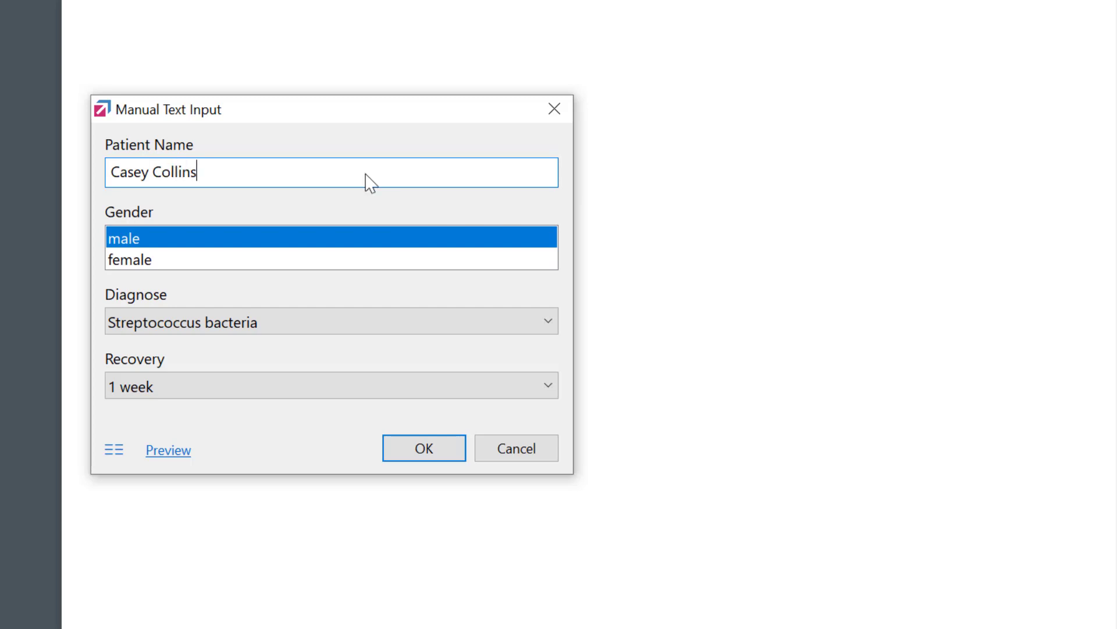
Step: Set gender to female and diagnosis to Viral Gastroenteritis, with the certificate preview shown
left_click(349, 260)
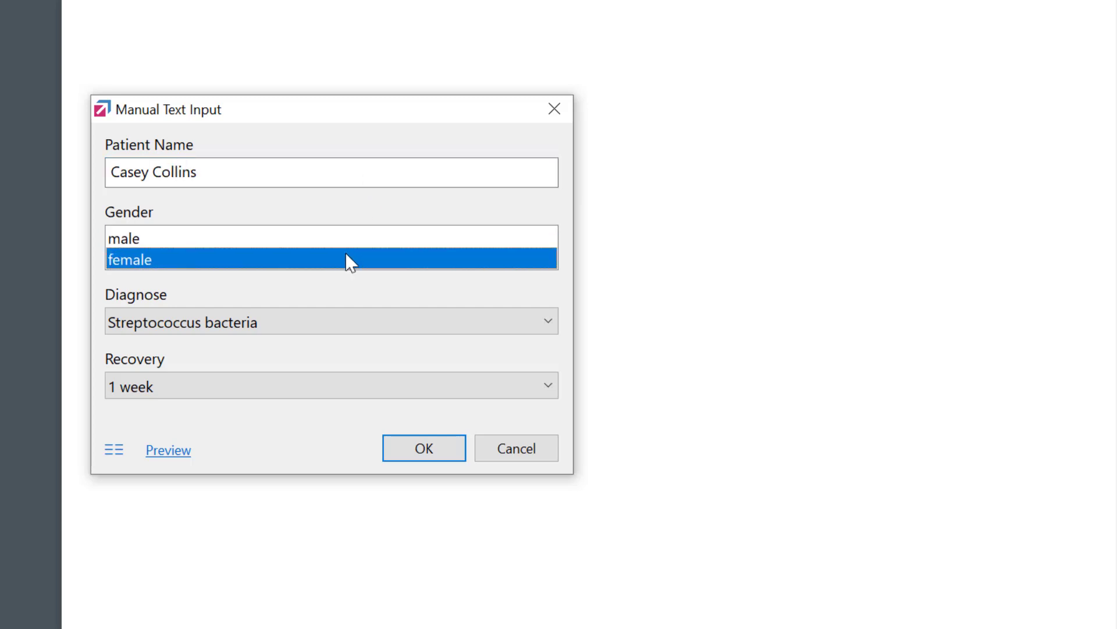
left_click(339, 323)
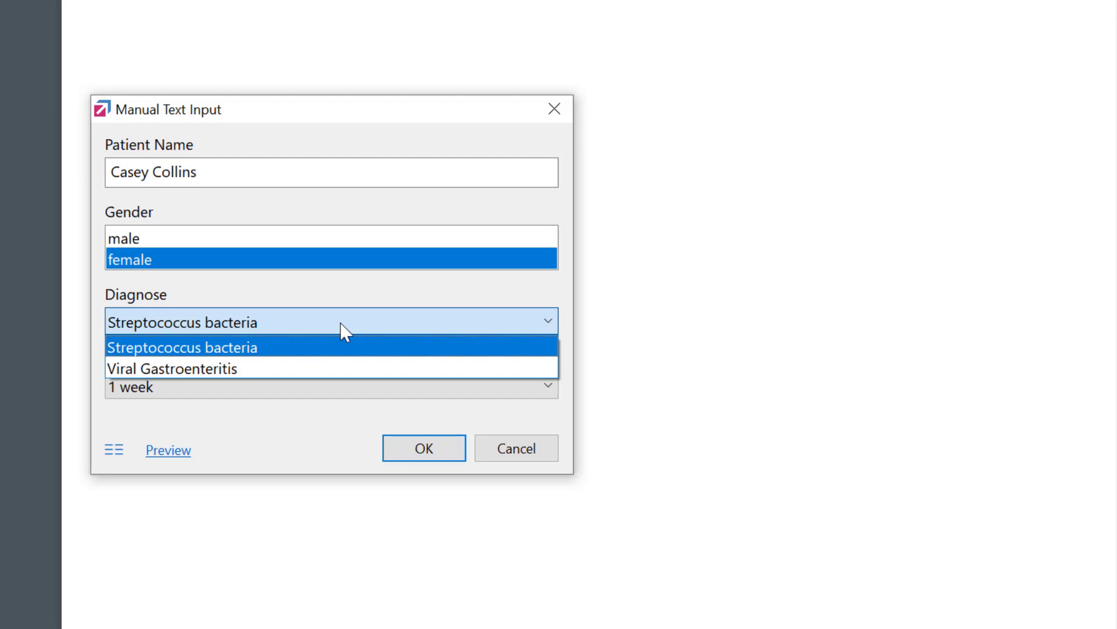
left_click(332, 367)
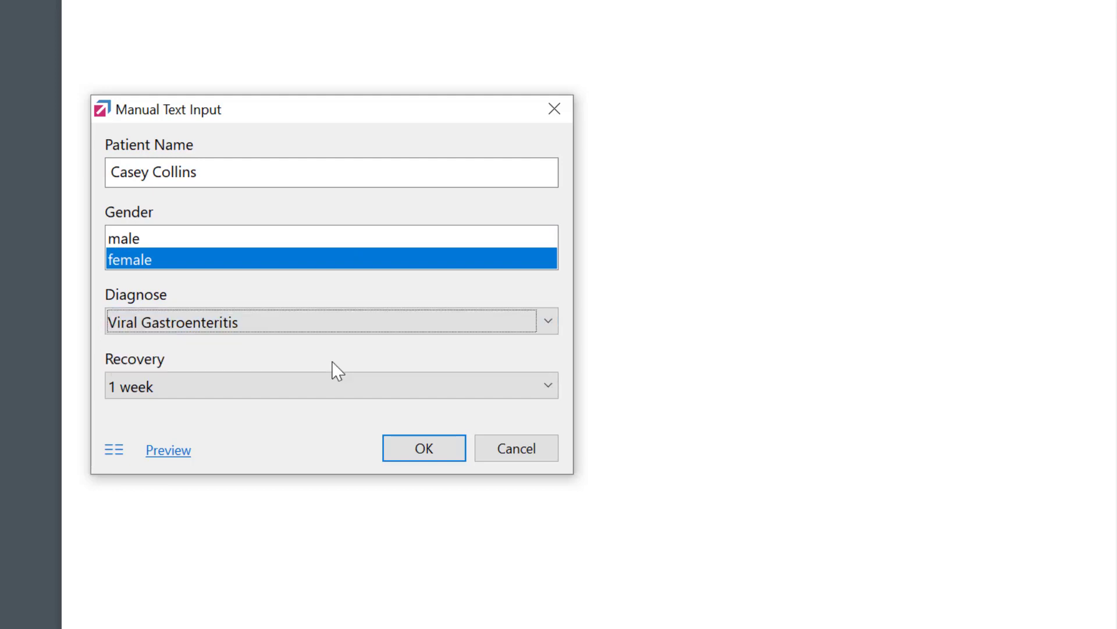
left_click(169, 451)
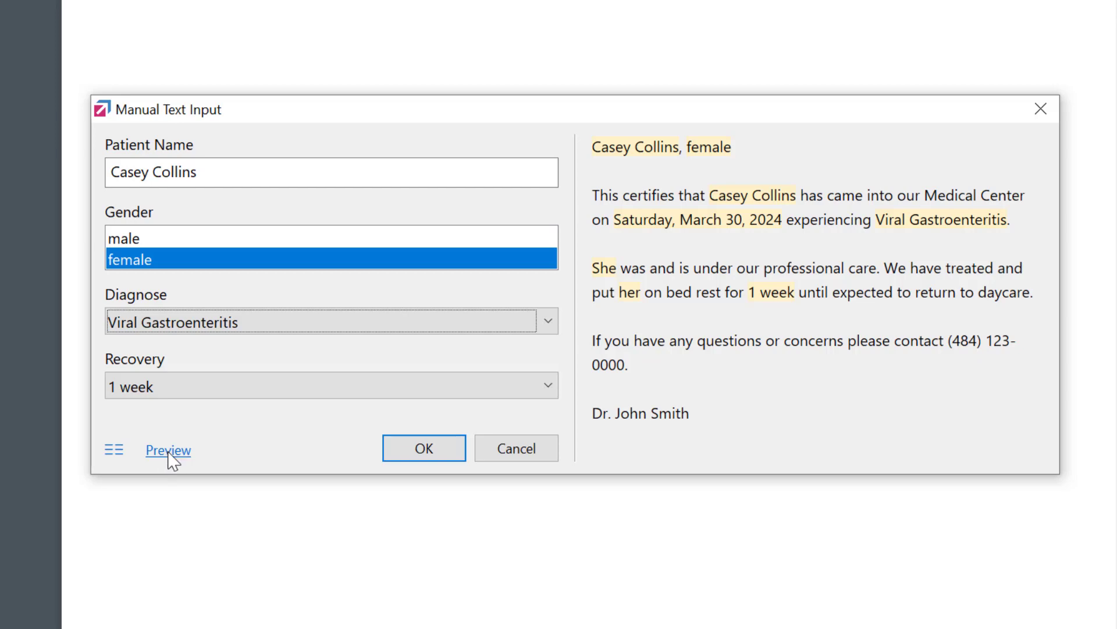
Step: Set the recovery period to 3 days and toggle gender to male and back to female
left_click(234, 389)
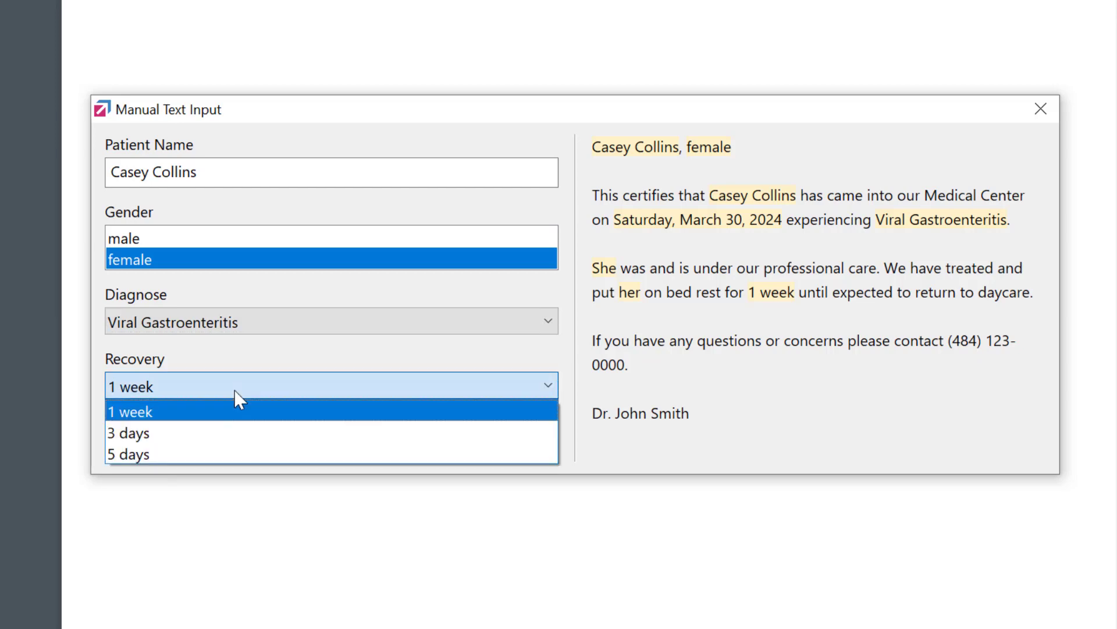
left_click(222, 431)
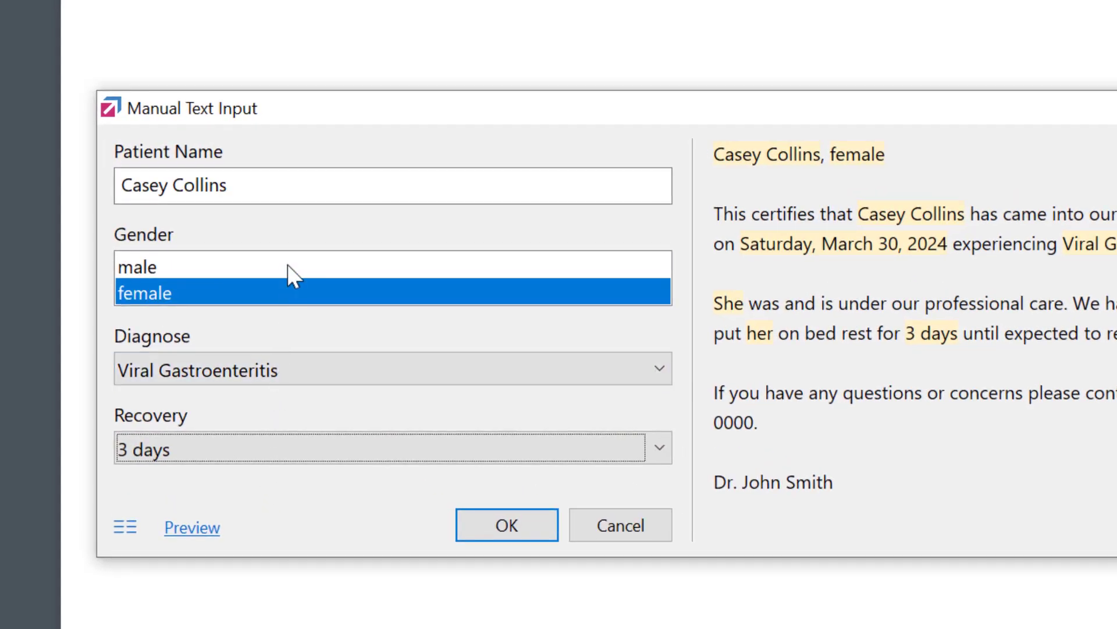
left_click(294, 267)
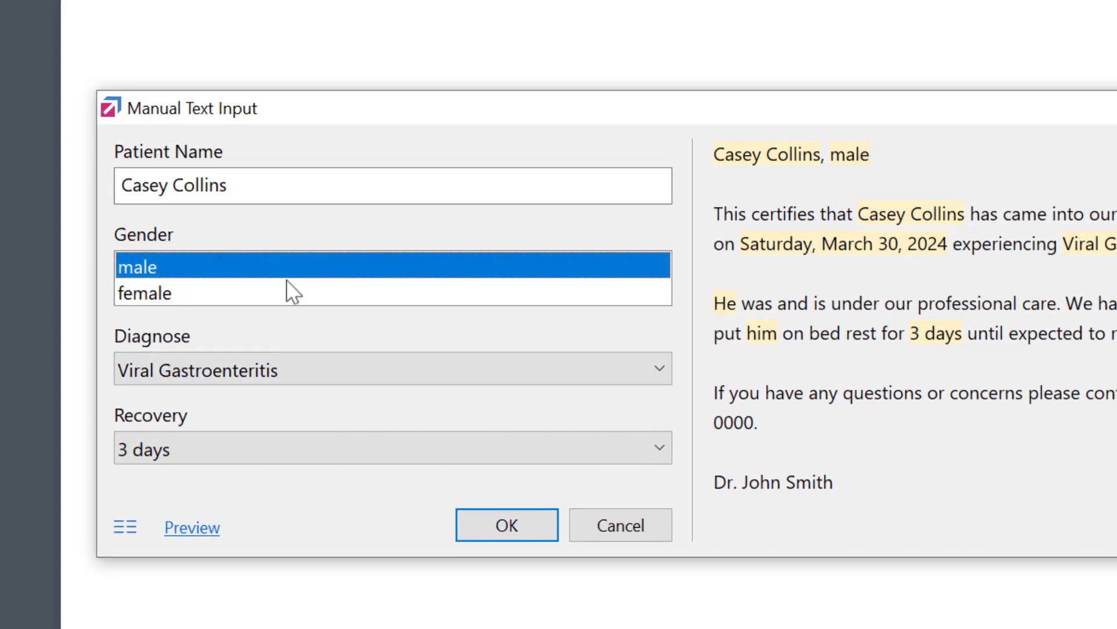
left_click(286, 291)
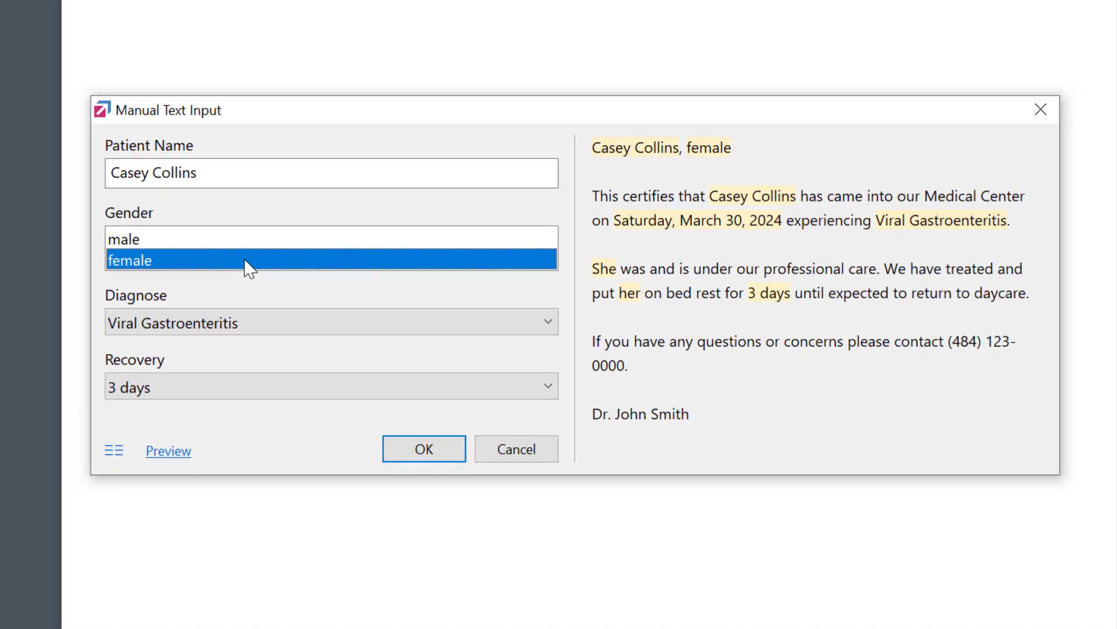
Step: In the compact inline form, place the cursor before the last name and toggle gender male then female
left_click(120, 452)
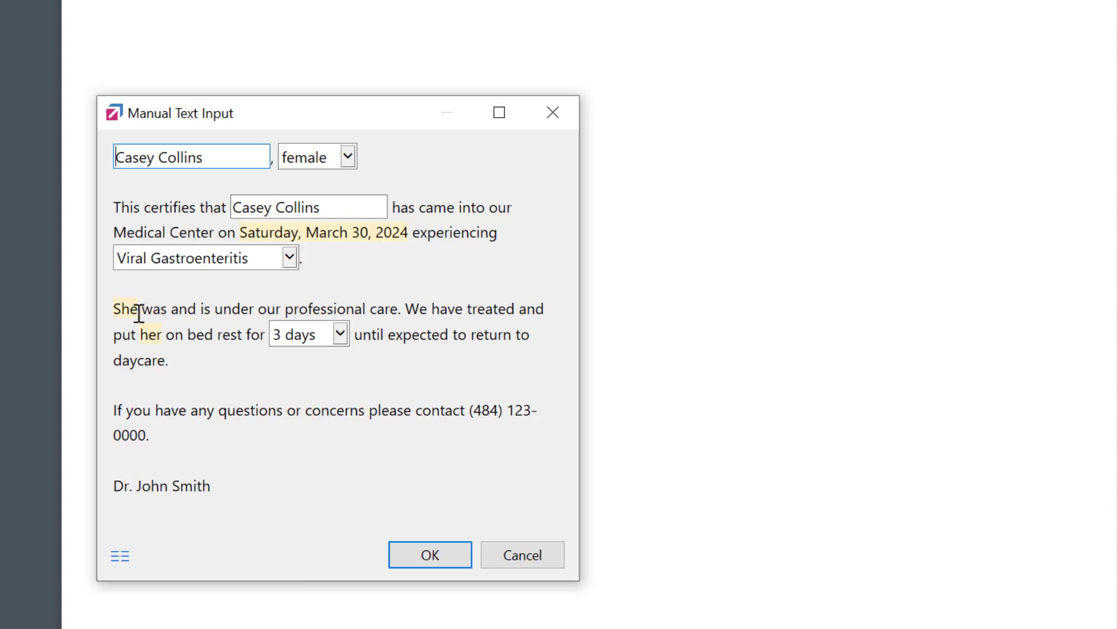
left_click(158, 157)
type("H.")
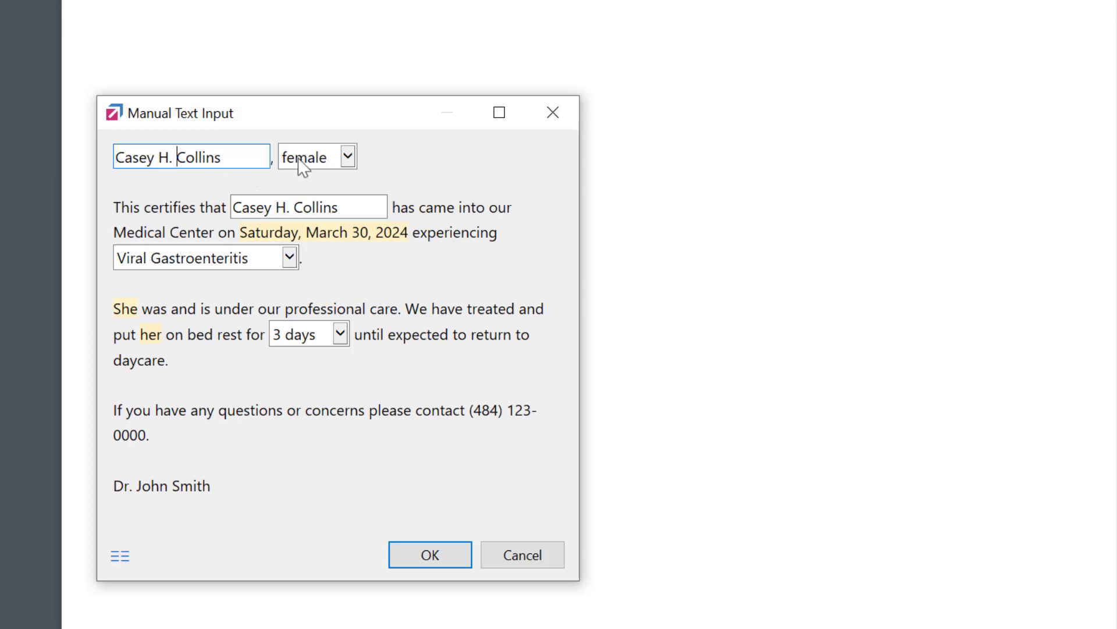
left_click(317, 152)
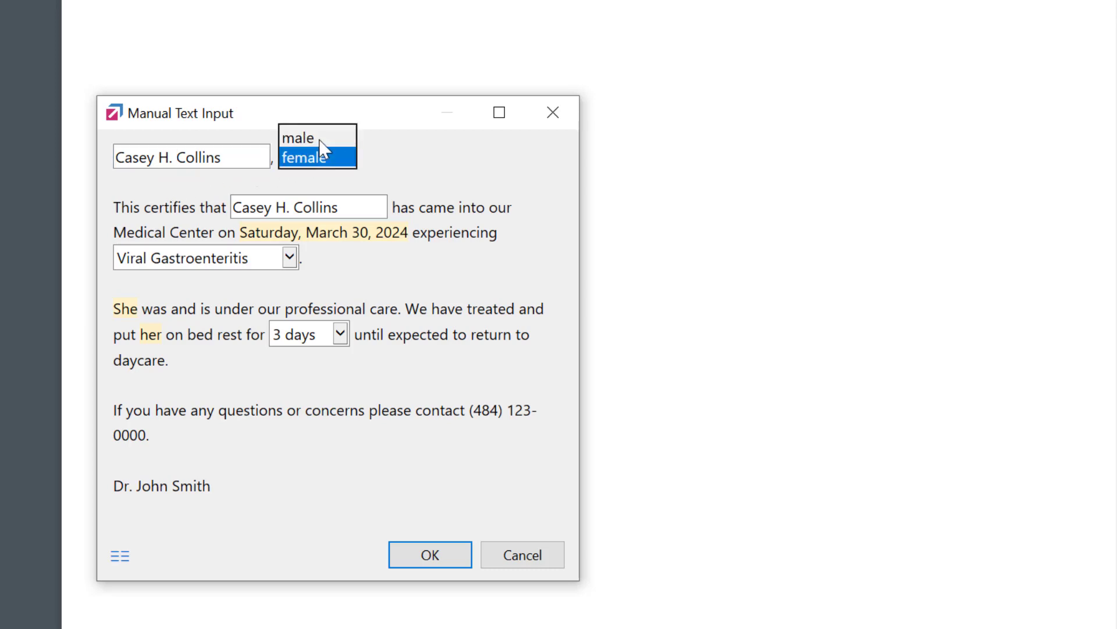
left_click(319, 139)
left_click(324, 166)
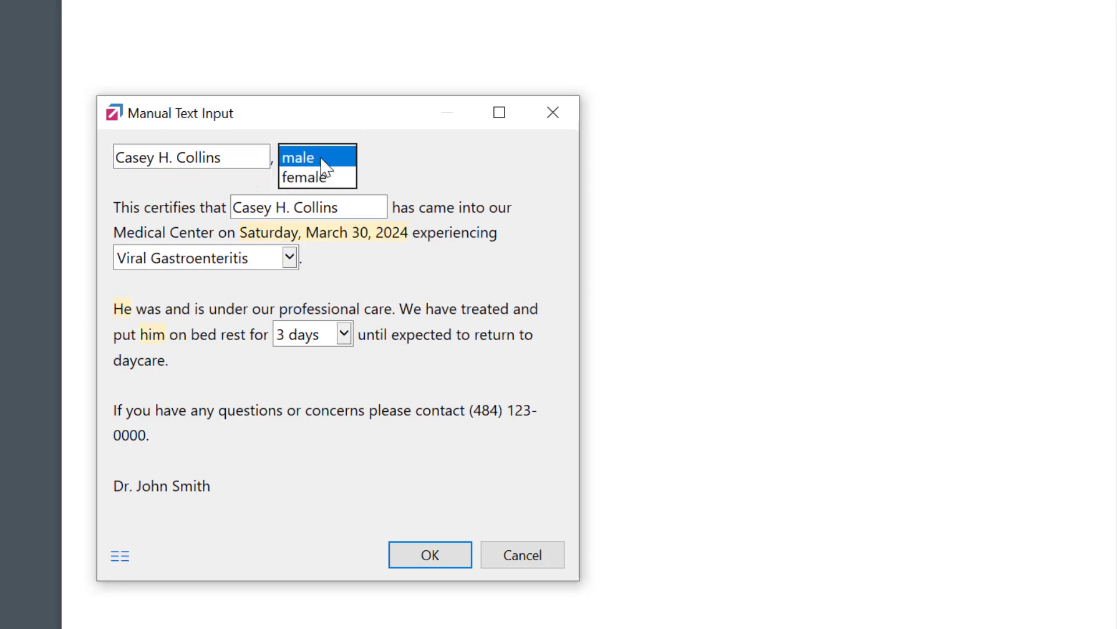
left_click(325, 177)
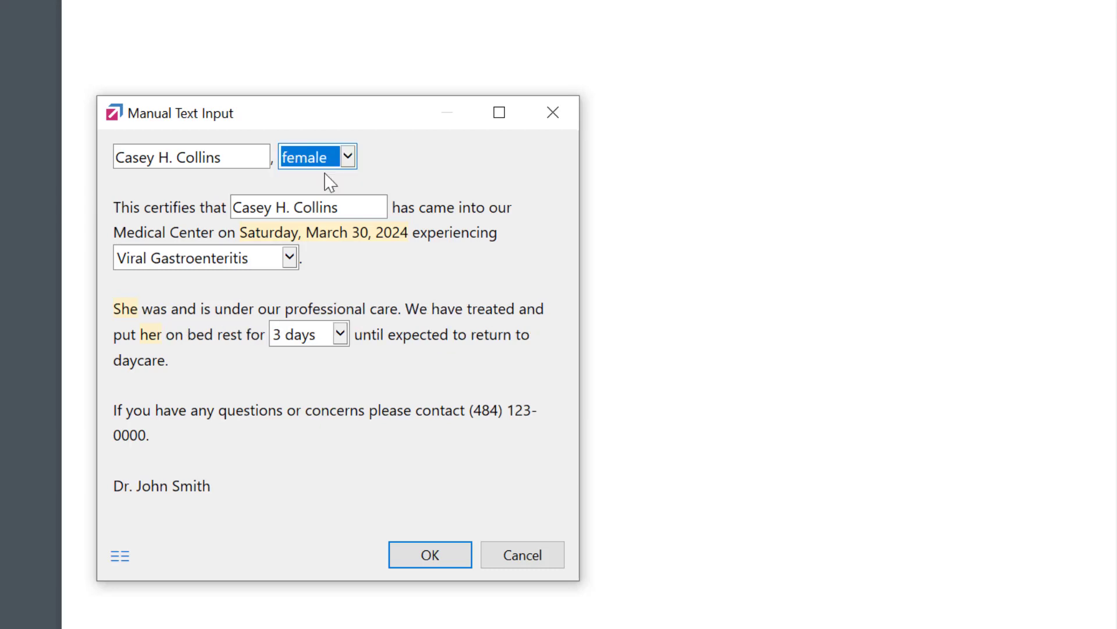
Step: Set bed rest to 1 week and insert the certificate into the document
left_click(339, 337)
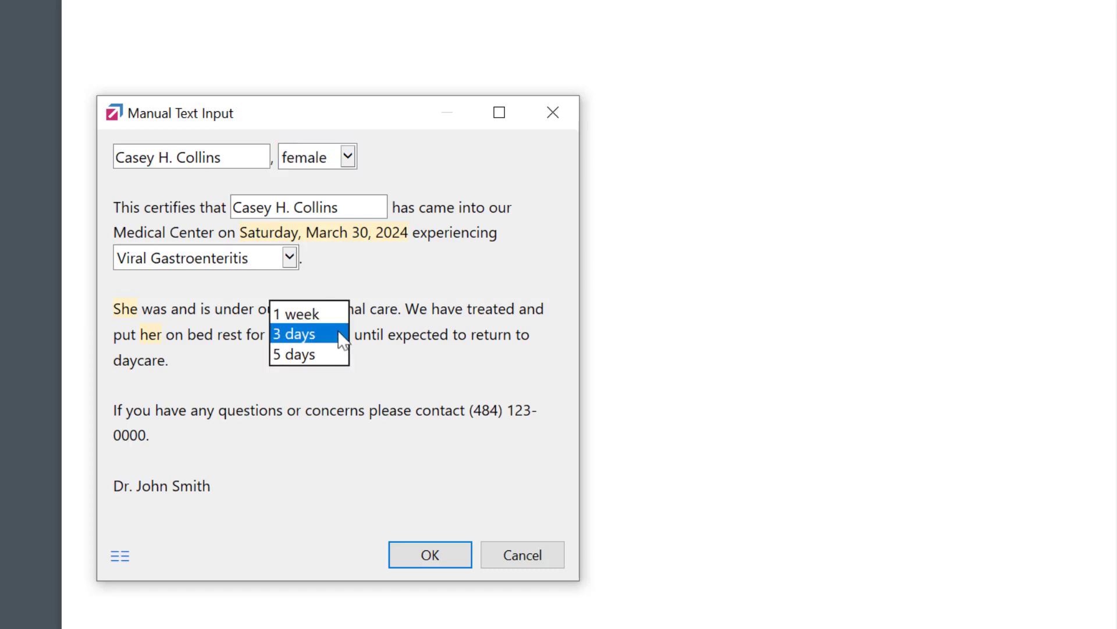
left_click(327, 316)
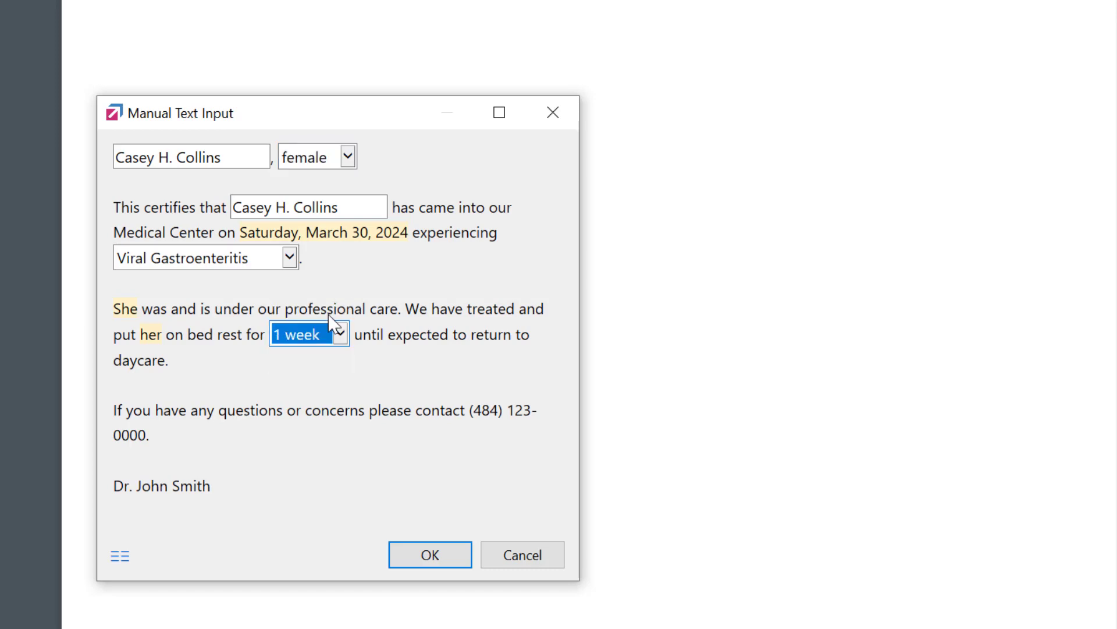
left_click(439, 557)
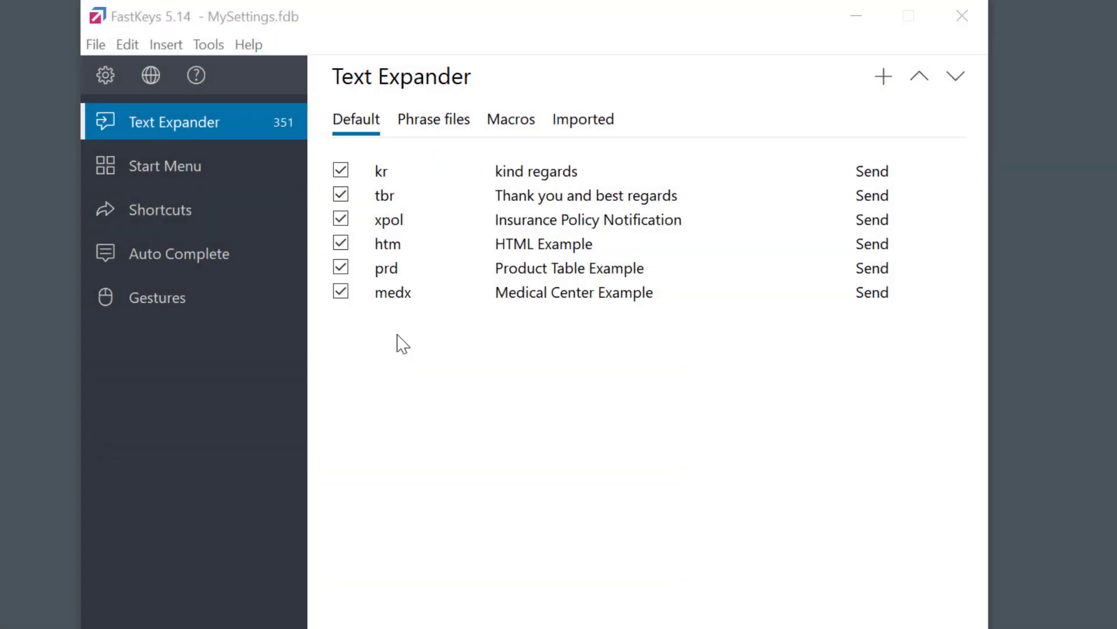
Step: In Preferences > Appearance, set the Selection Form colour to a lightened lavender
left_click(101, 73)
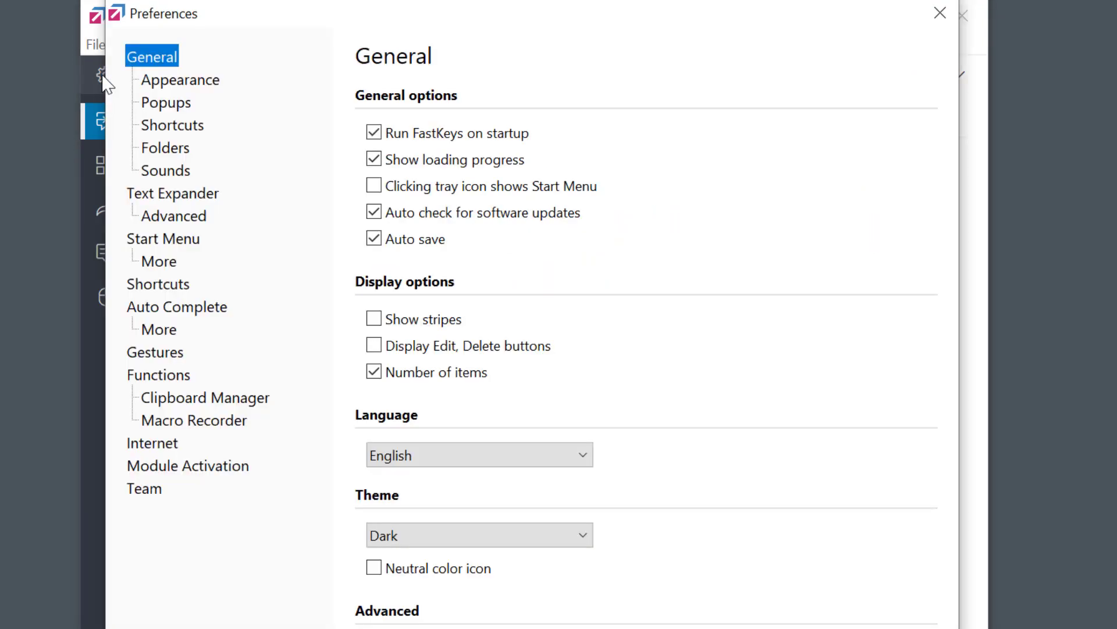
left_click(206, 89)
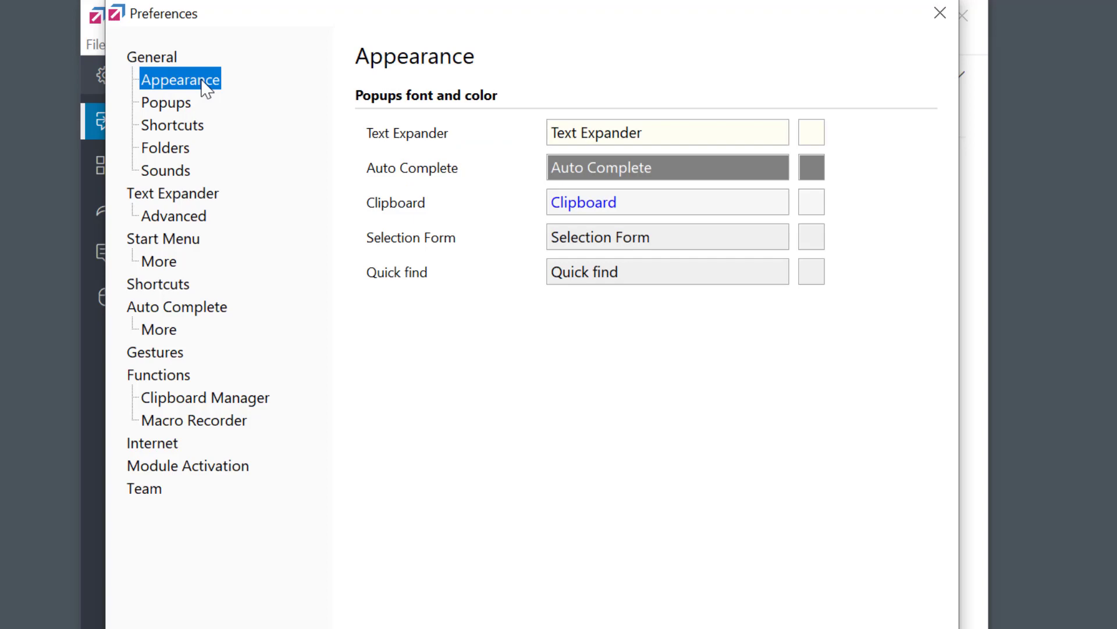
left_click(807, 239)
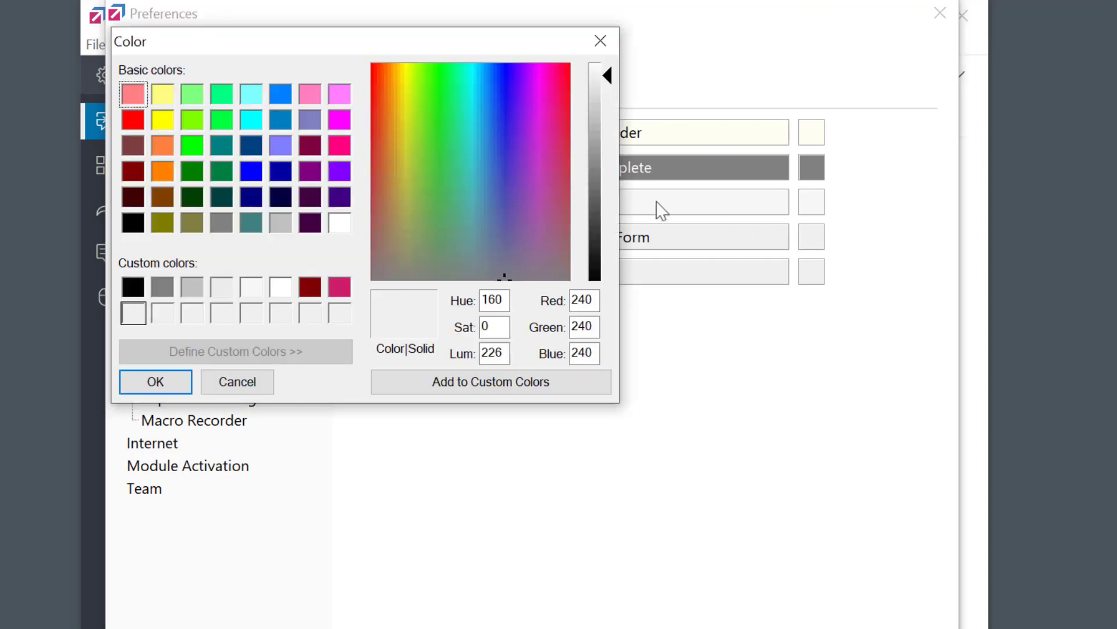
left_click(310, 119)
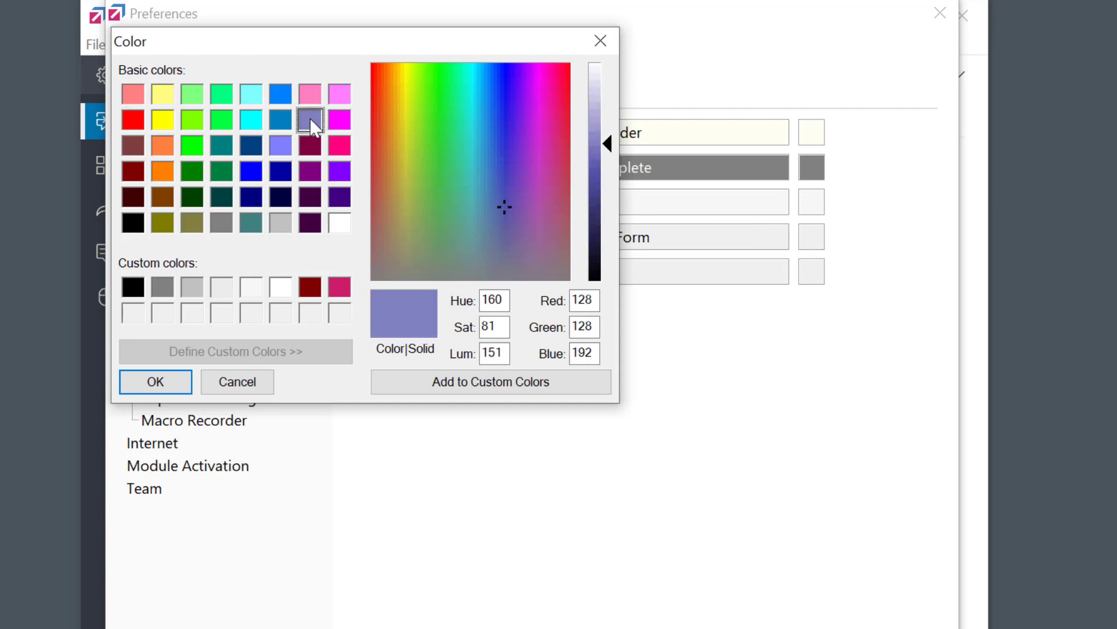
left_click_drag(607, 143, 607, 77)
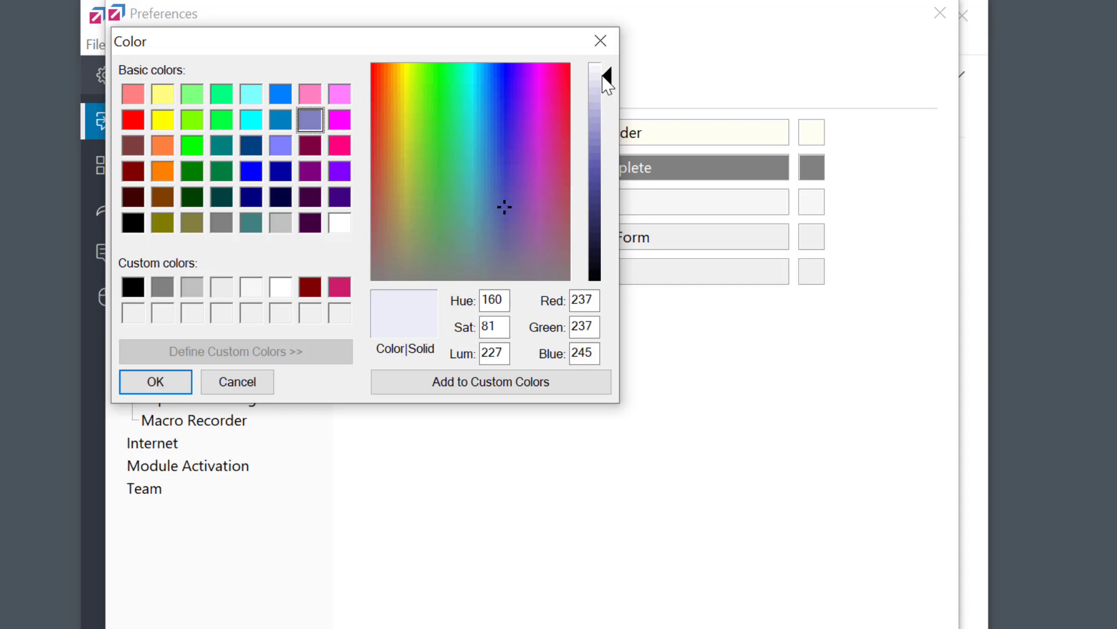
left_click(157, 382)
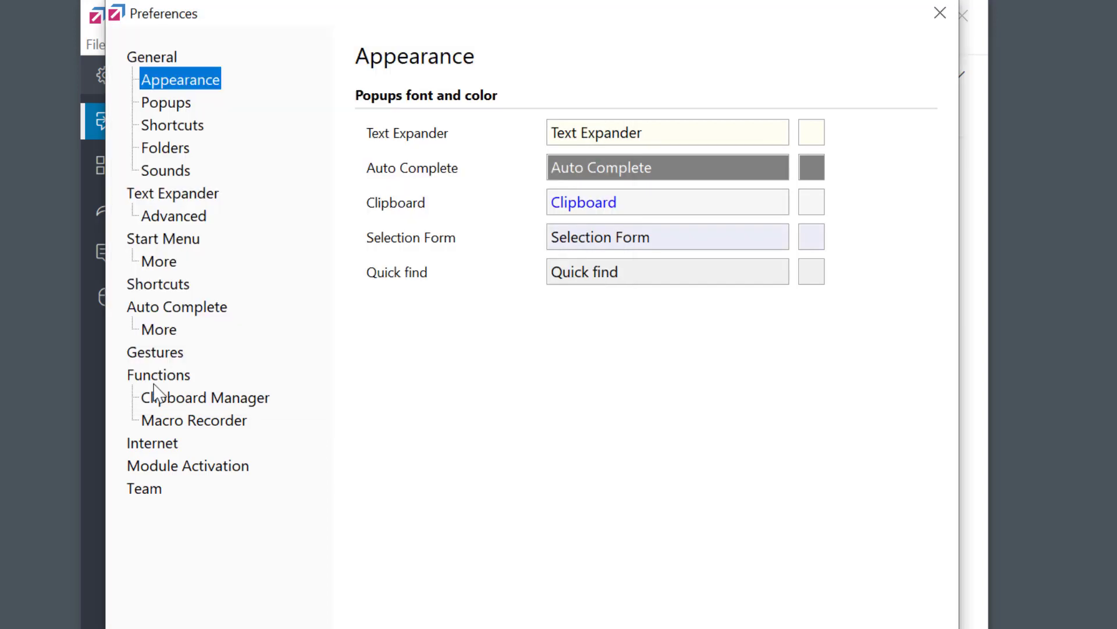
Step: Set the Selection Form font to Segoe UI at size 9
left_click(630, 240)
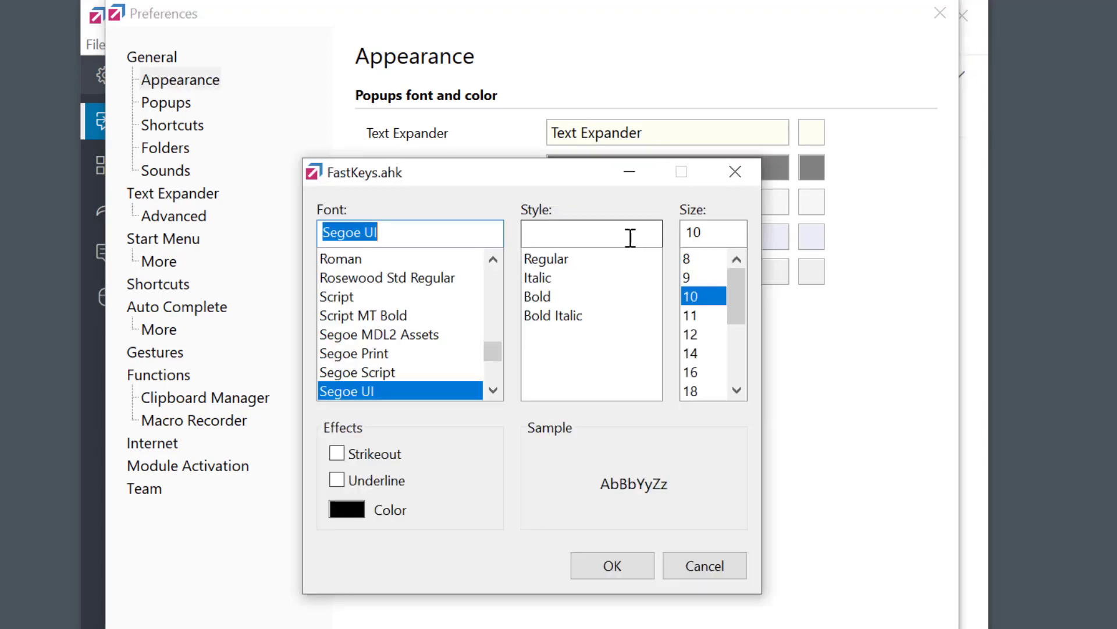
left_click(701, 278)
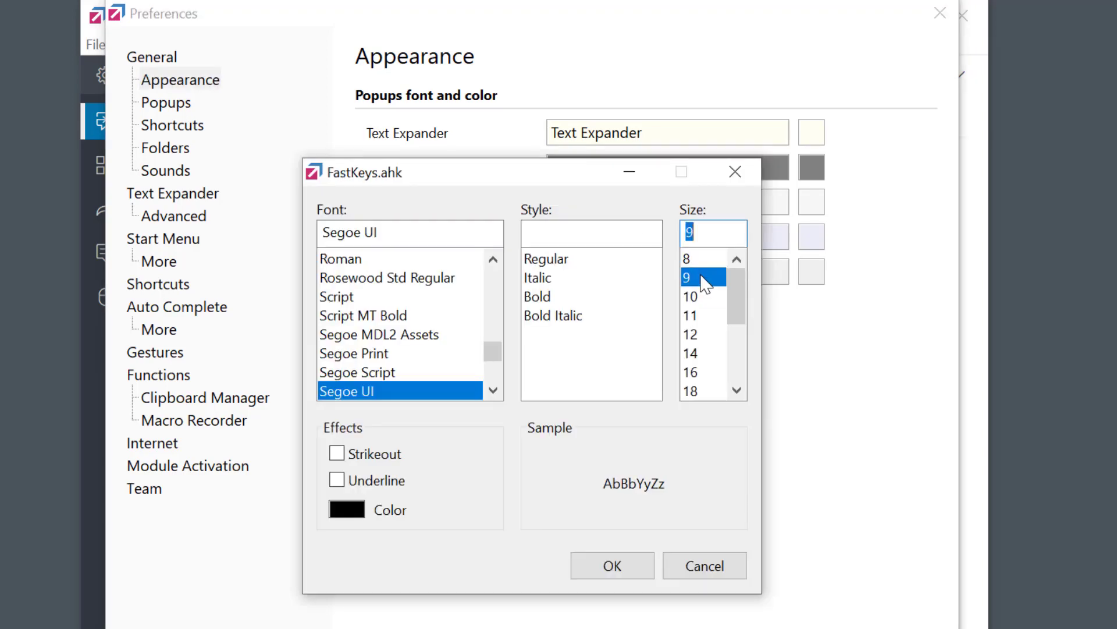
left_click(628, 565)
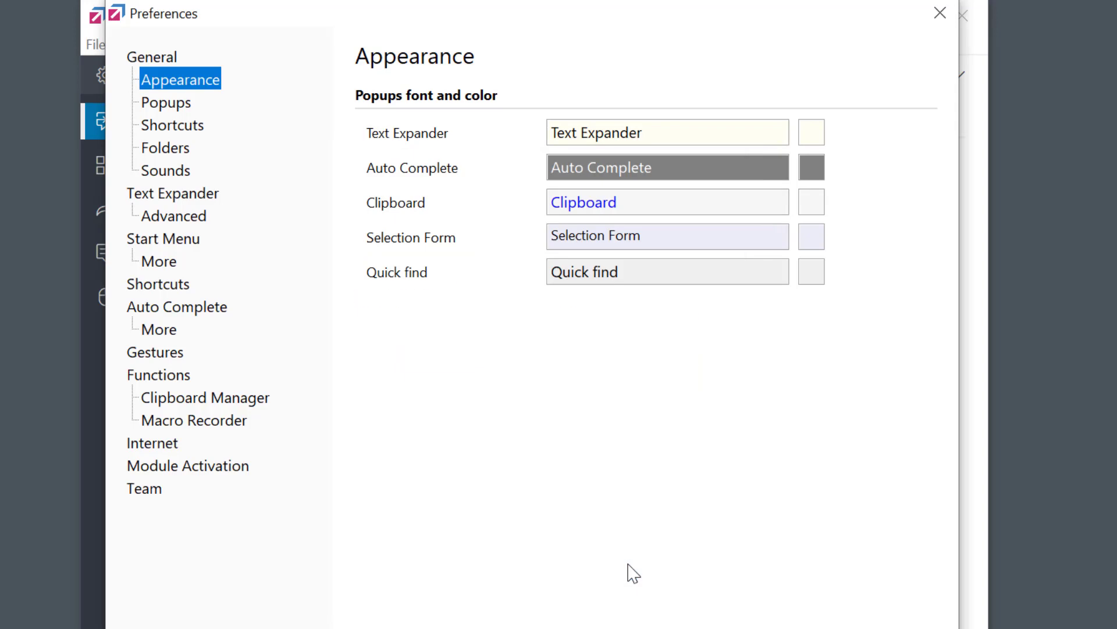
Step: On the Popups page, select the 400 popup width value for replacement with 250
left_click(168, 106)
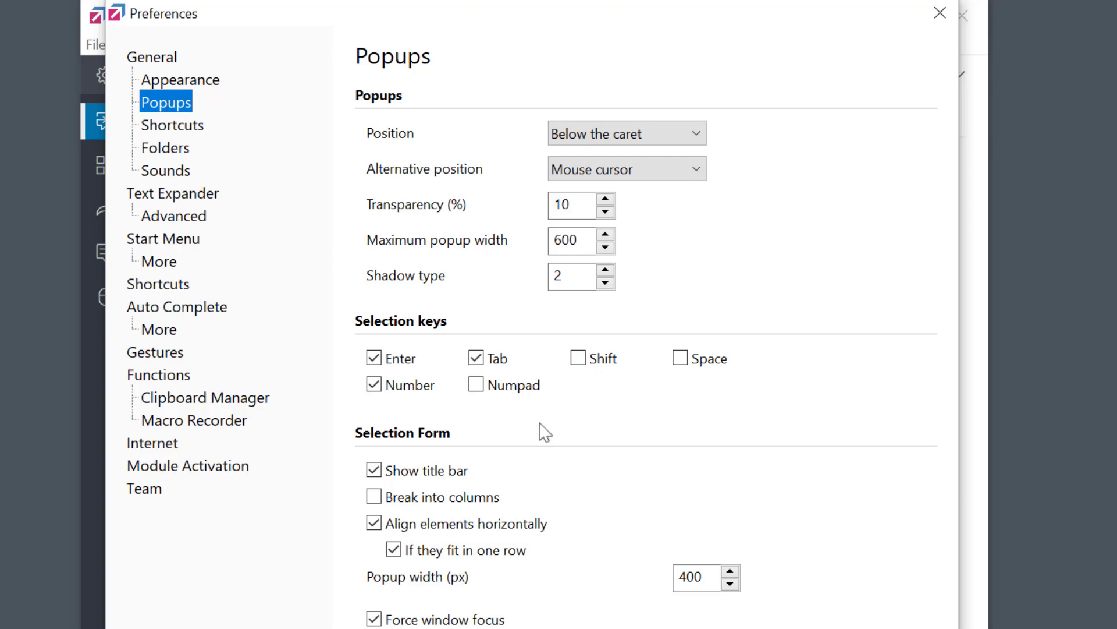
left_click_drag(718, 577, 670, 576)
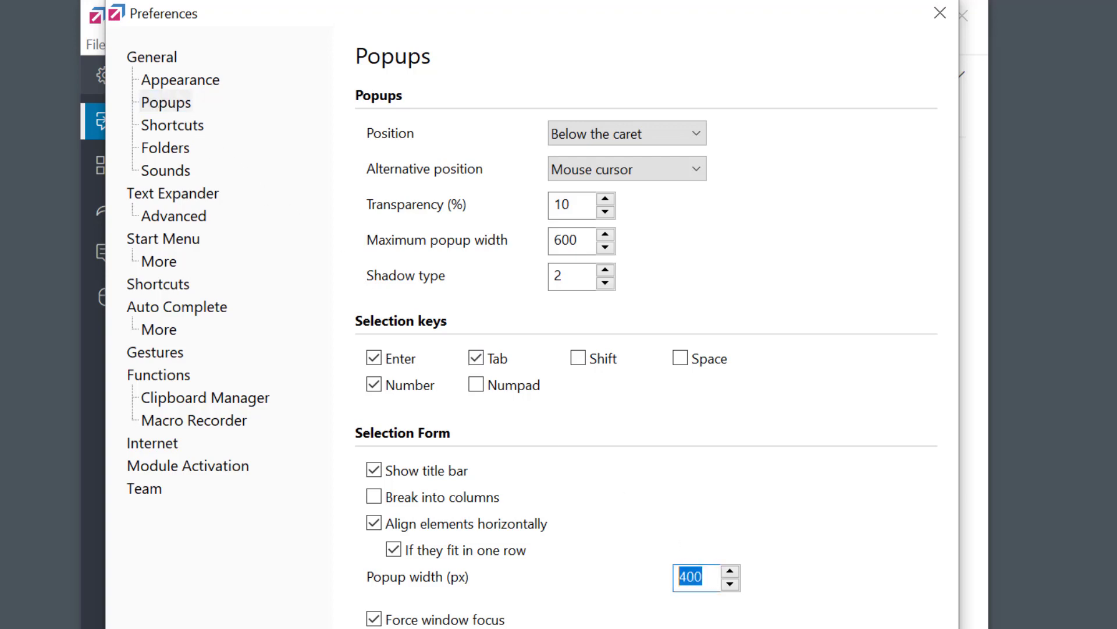
type("250")
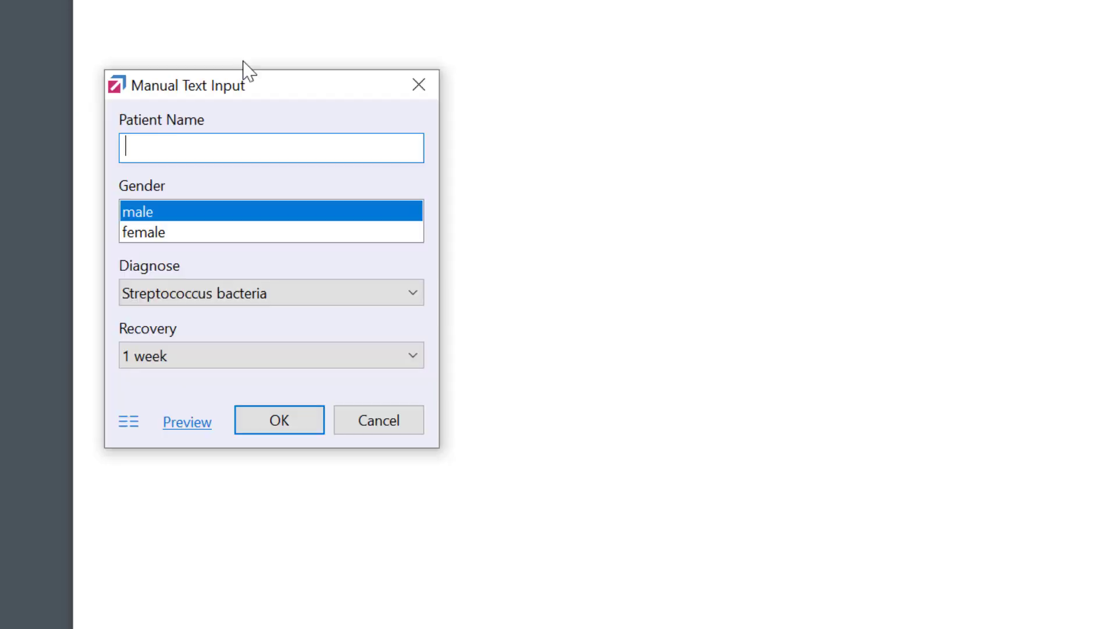
Step: Preview the certificate, then in the inline form choose female and Viral Gastroenteritis
left_click(179, 427)
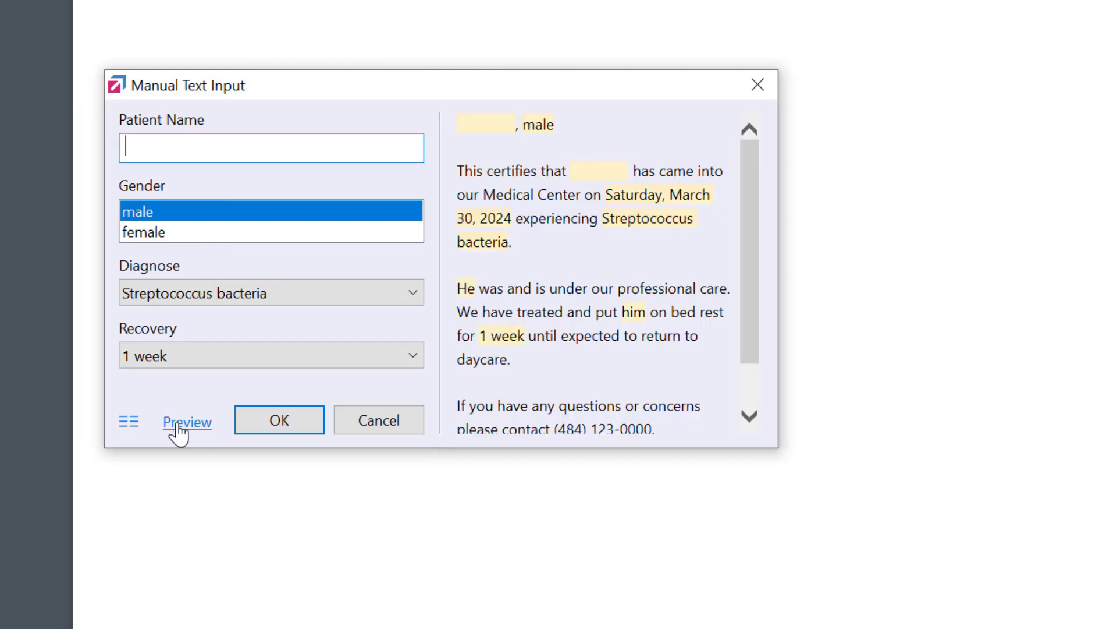
left_click(131, 425)
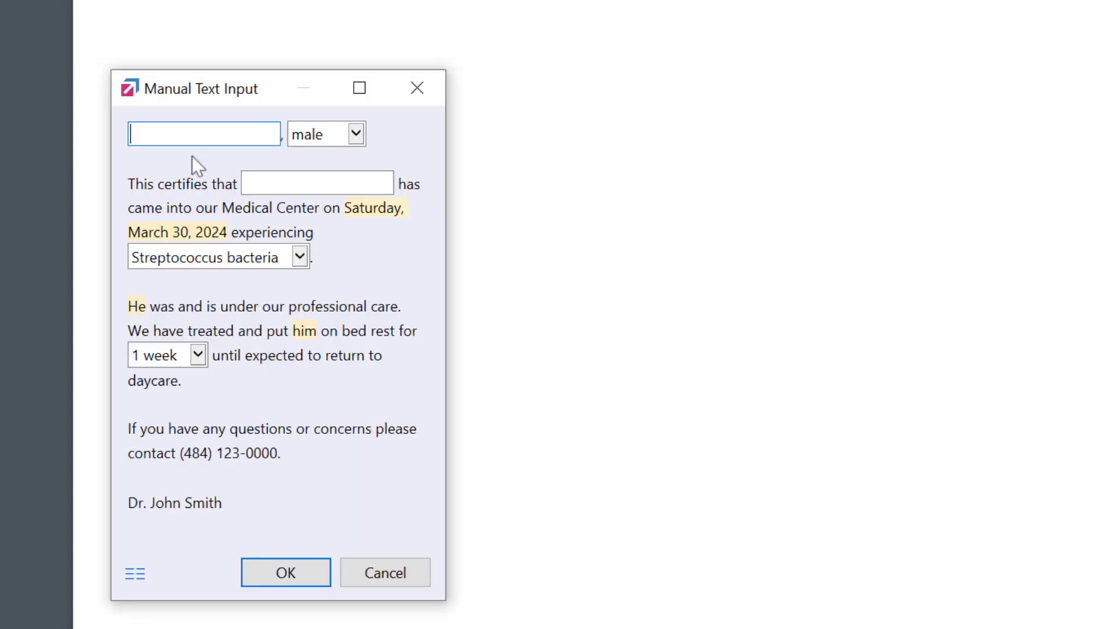
type("Casey Collins")
left_click(338, 142)
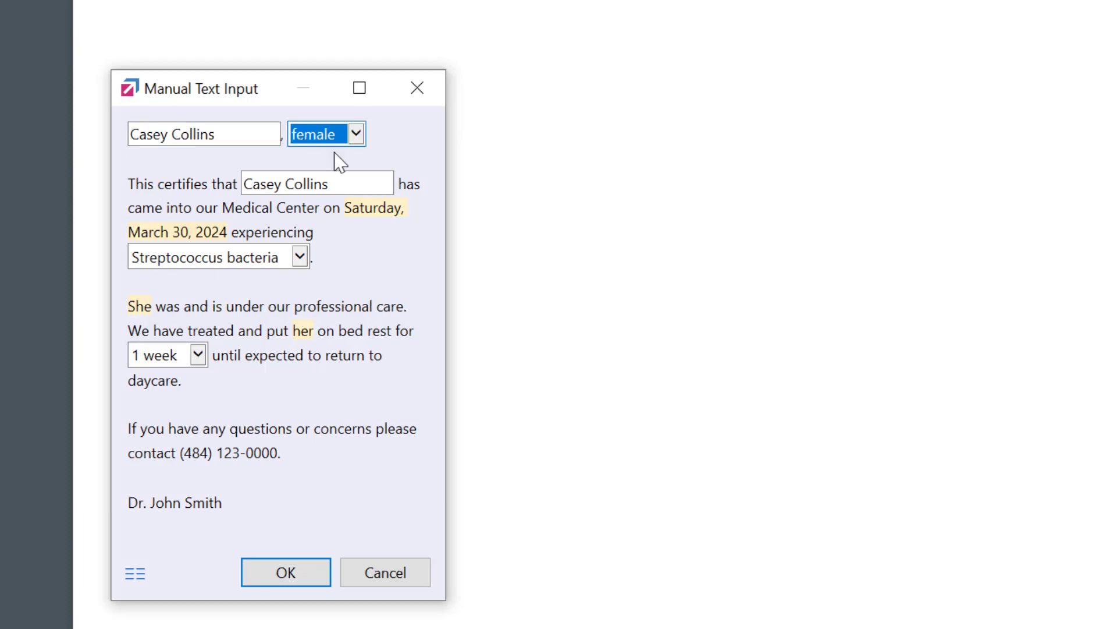
left_click(303, 260)
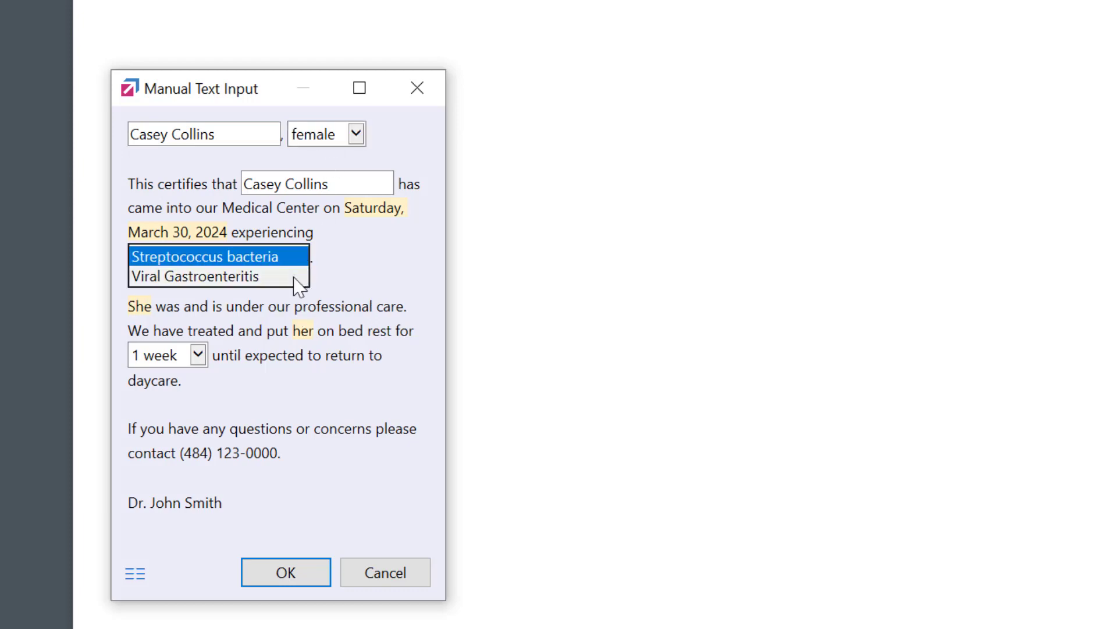
left_click(295, 278)
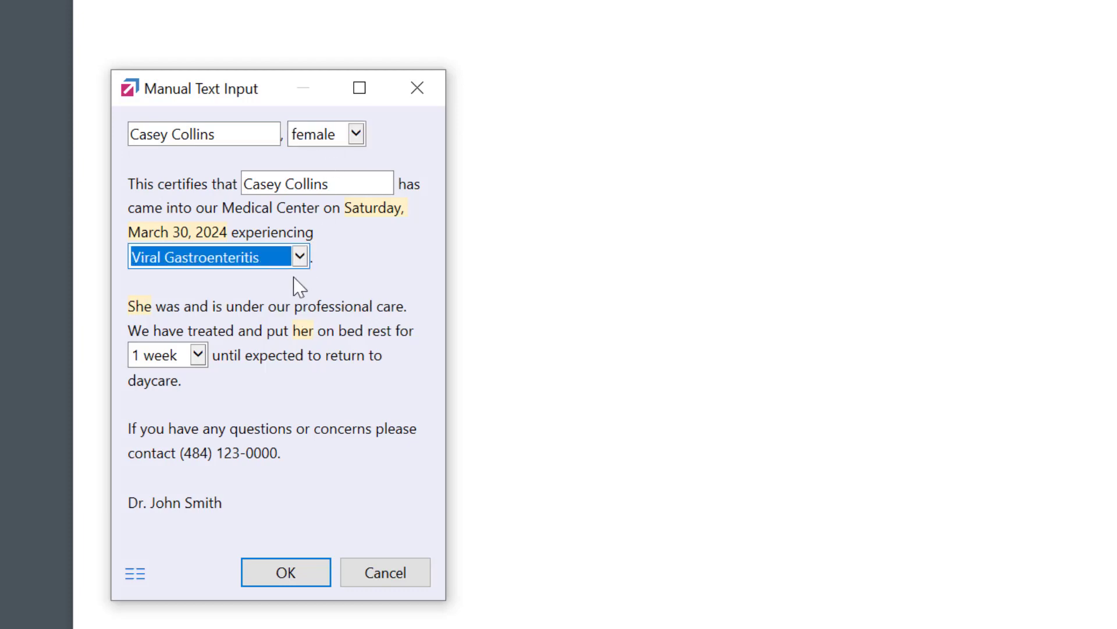
left_click(313, 574)
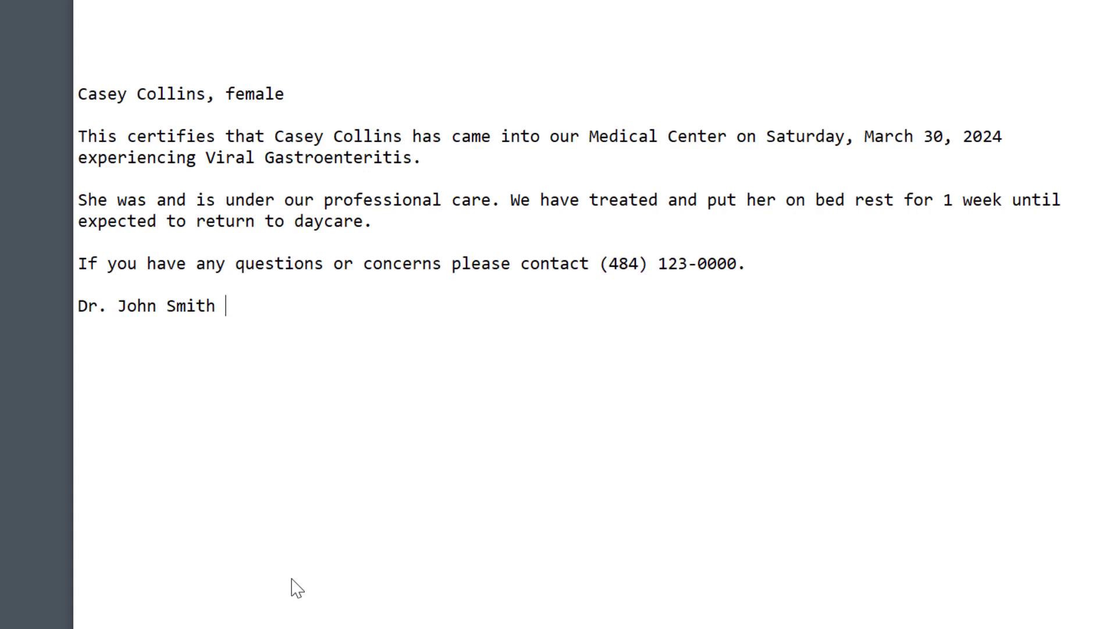